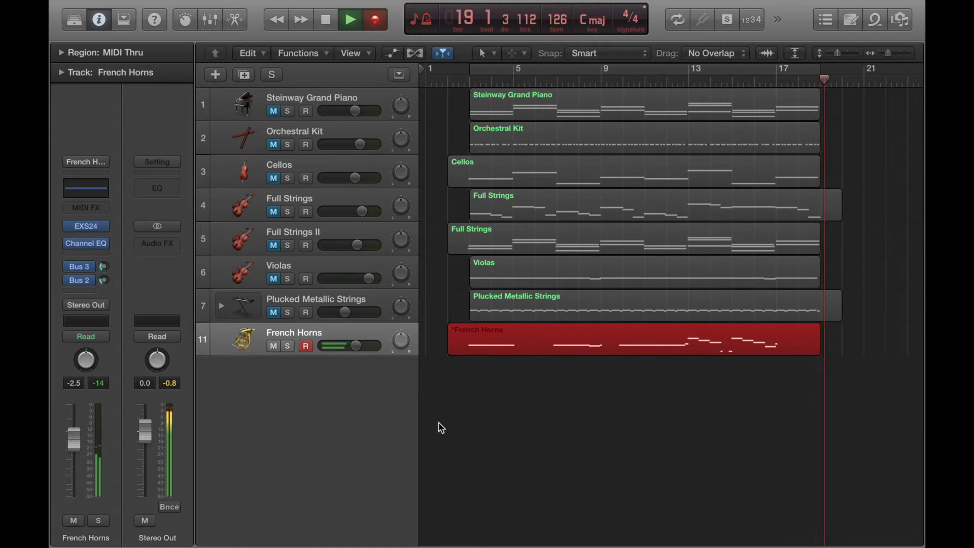
End the current French Horns take and duplicate its track, muting the original French Horns track
key(space)
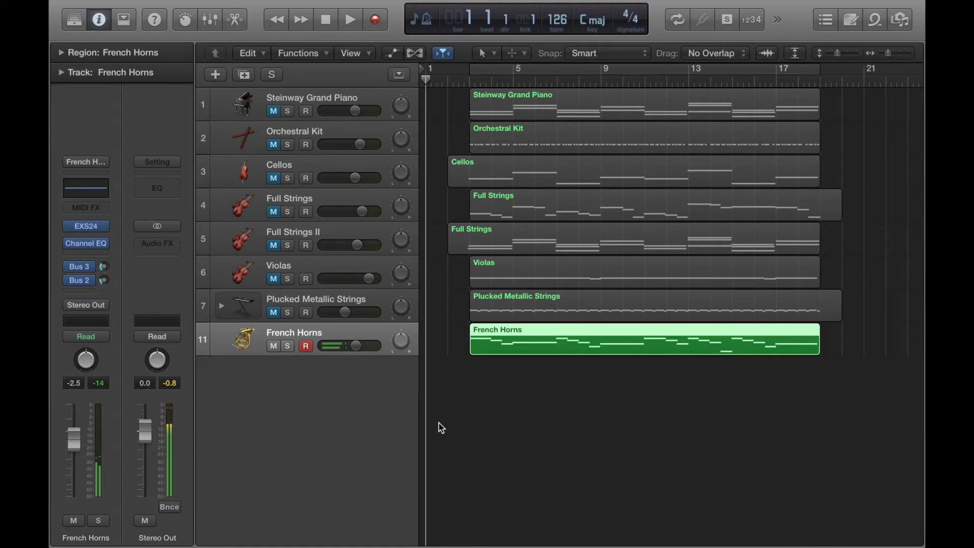
click(246, 79)
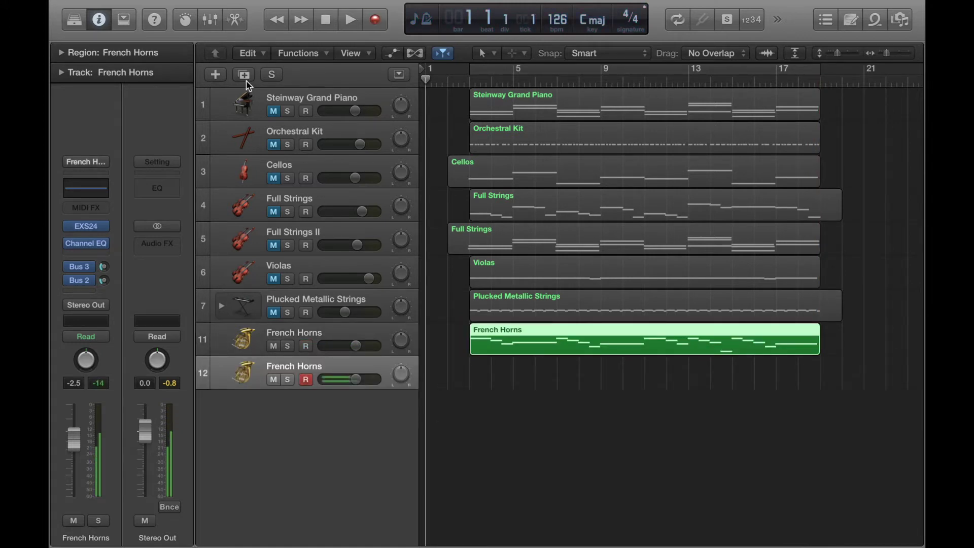
click(274, 346)
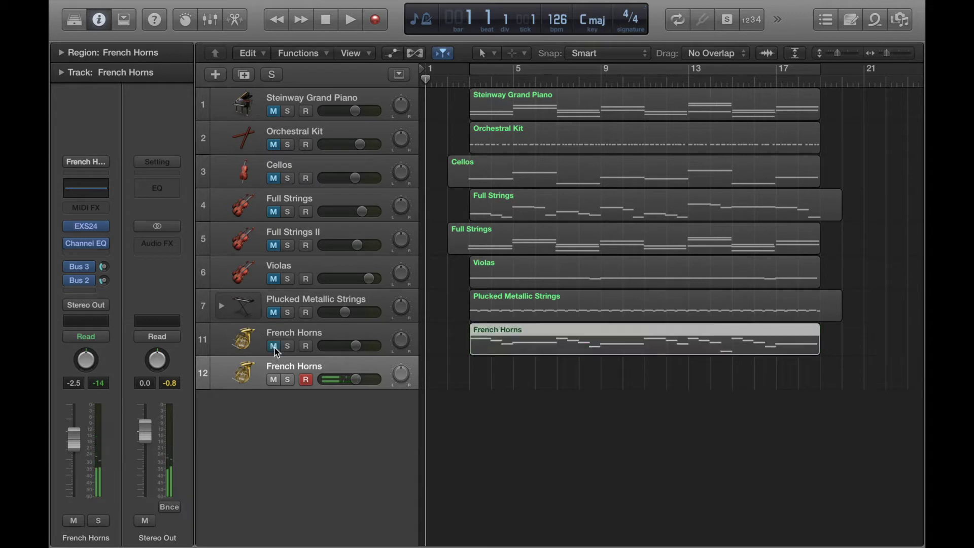
Record a second French Horns part on the duplicated track until about bar 19, then mute that track
key(r)
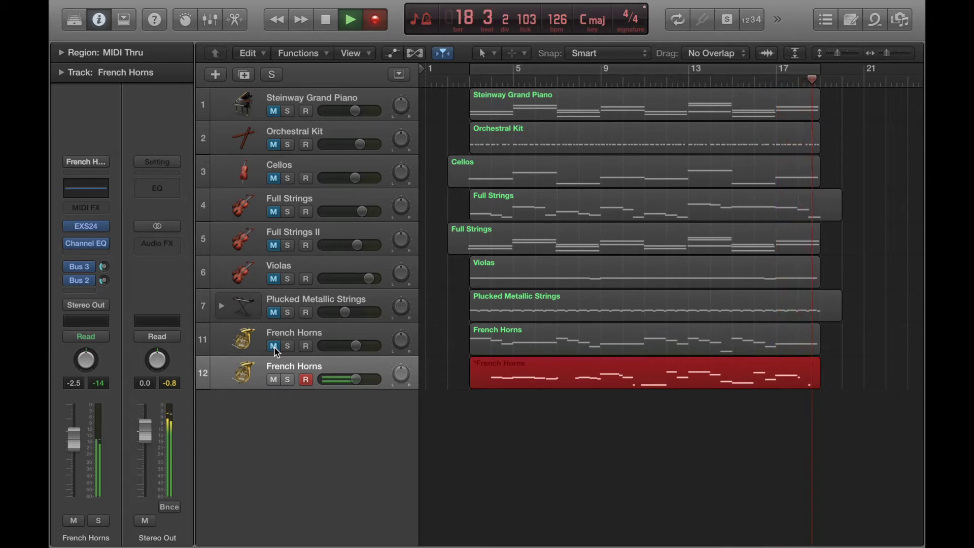
key(space)
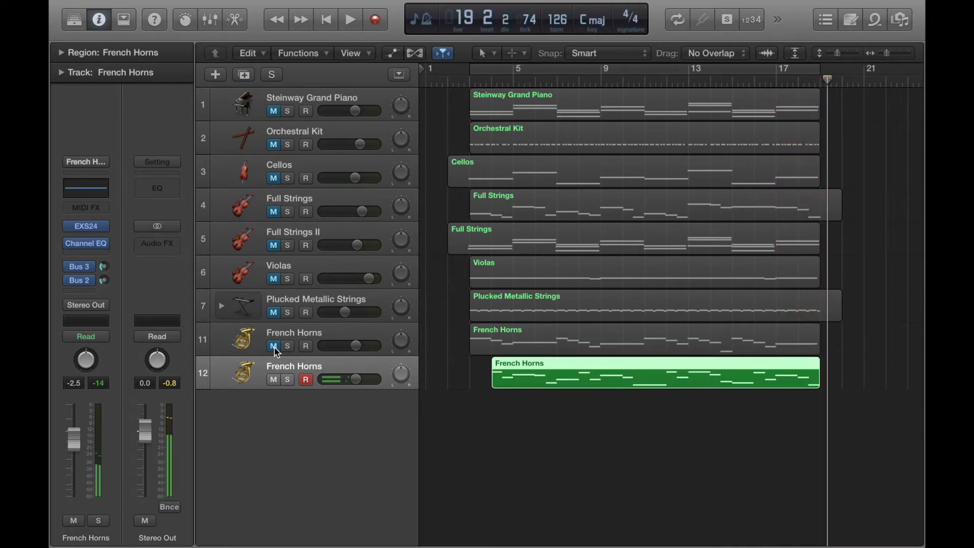
key(Return)
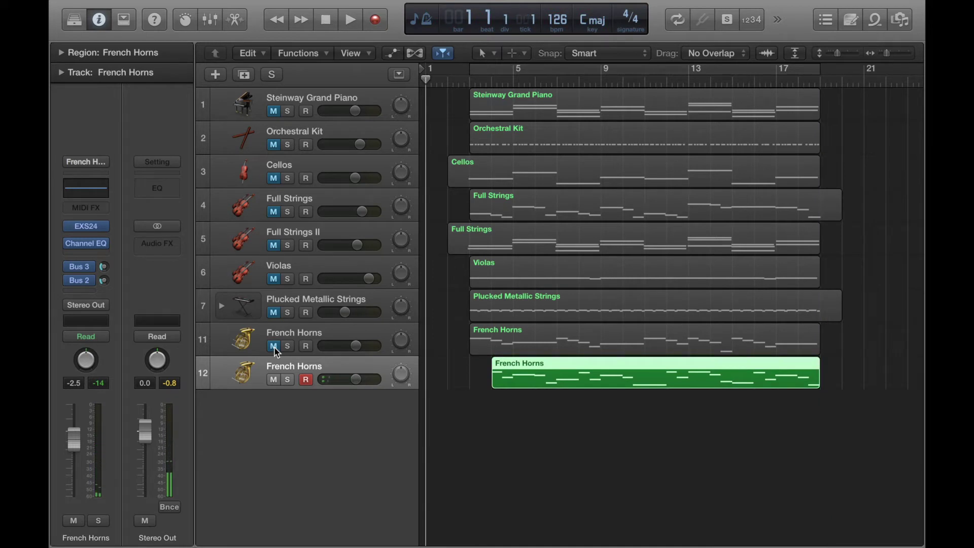
click(274, 380)
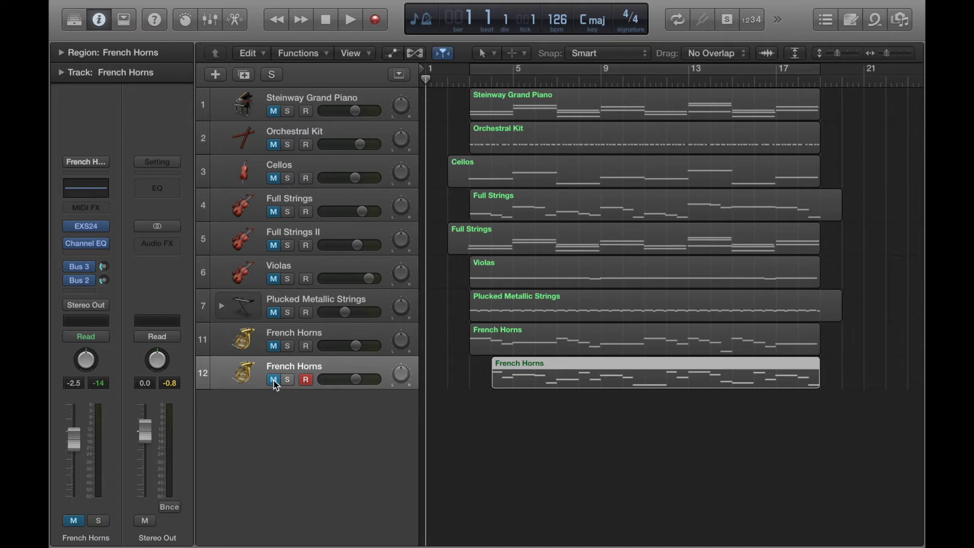
Quantize the opening note of the Orchestral Kit region to 1/8 note in the Piano Roll
click(583, 142)
double_click(584, 142)
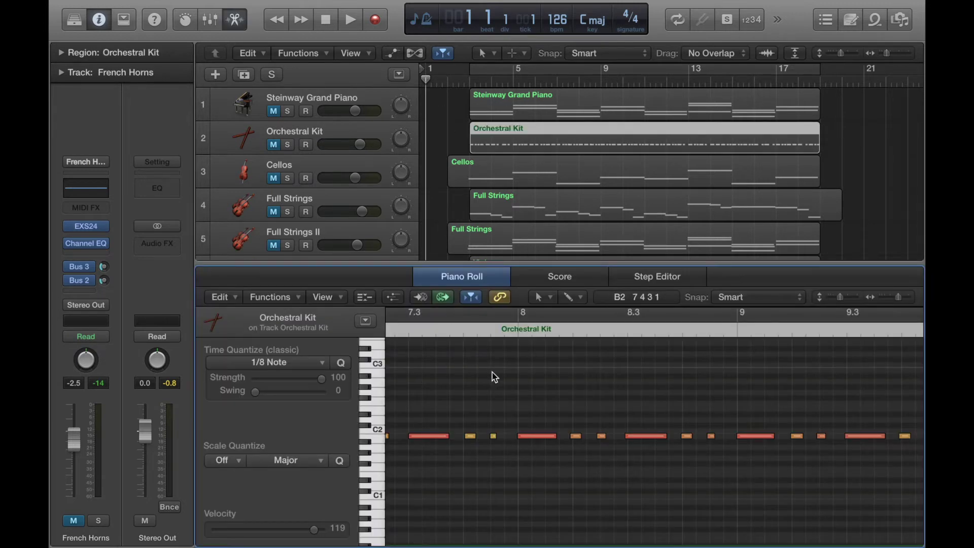
scroll(492, 372, left, 5)
scroll(492, 372, left, 10)
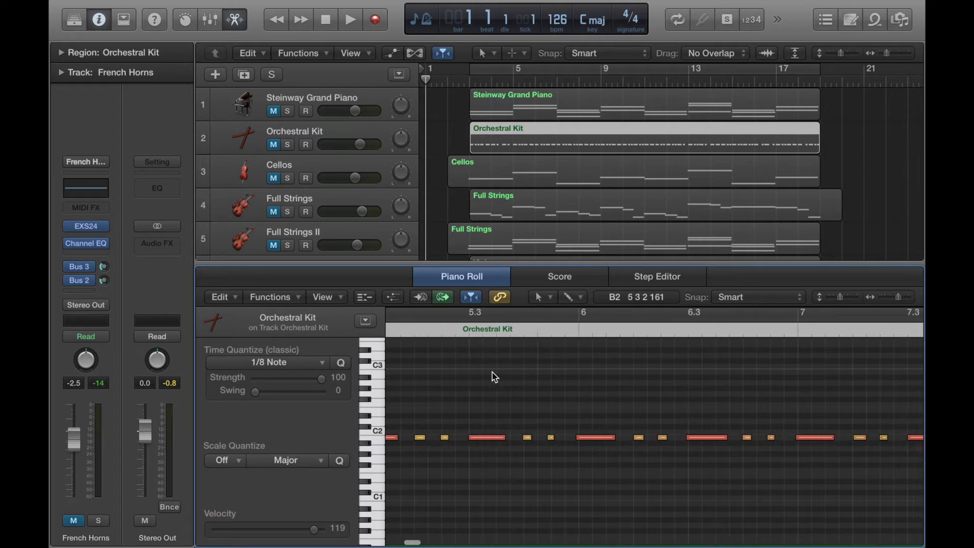
click(509, 440)
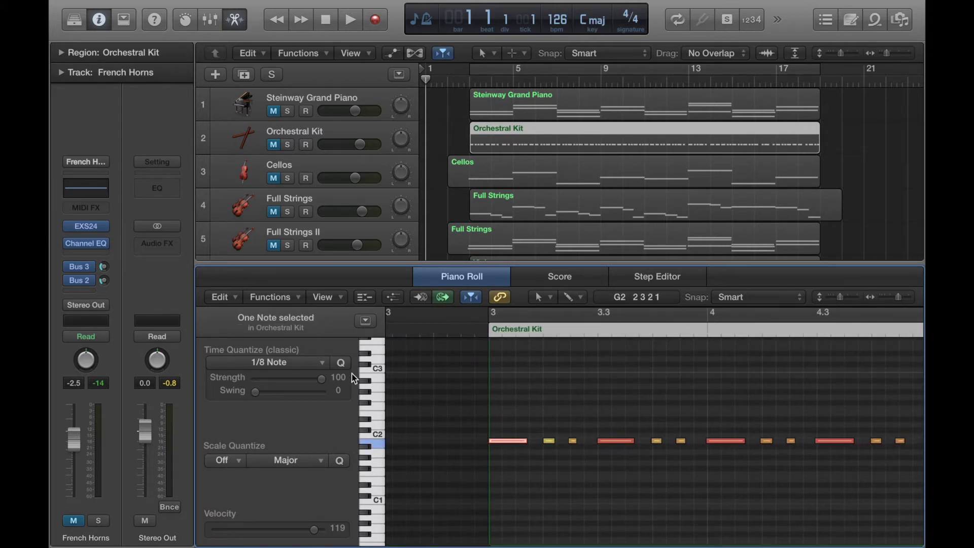
key(e)
Quantize the opening note of the Cellos region so it starts on bar 3
click(541, 175)
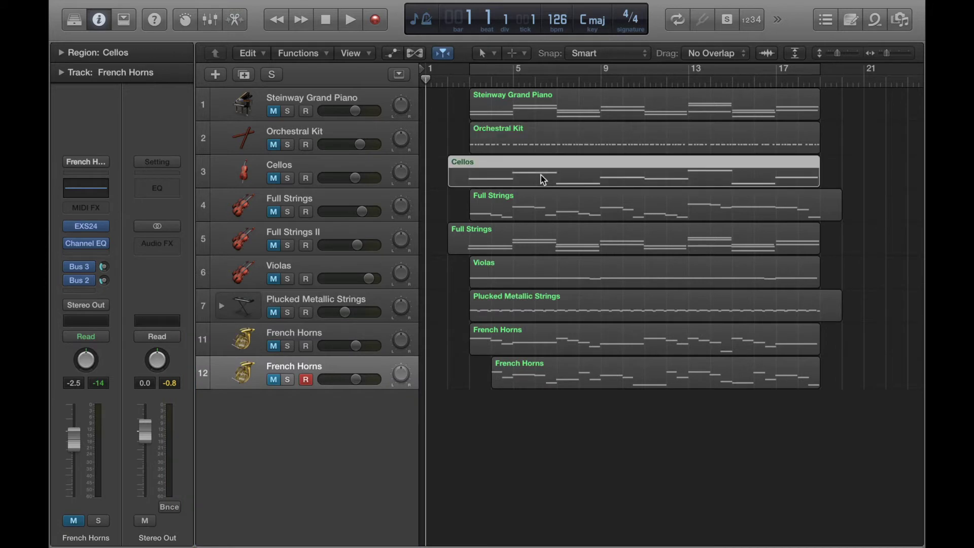
key(e)
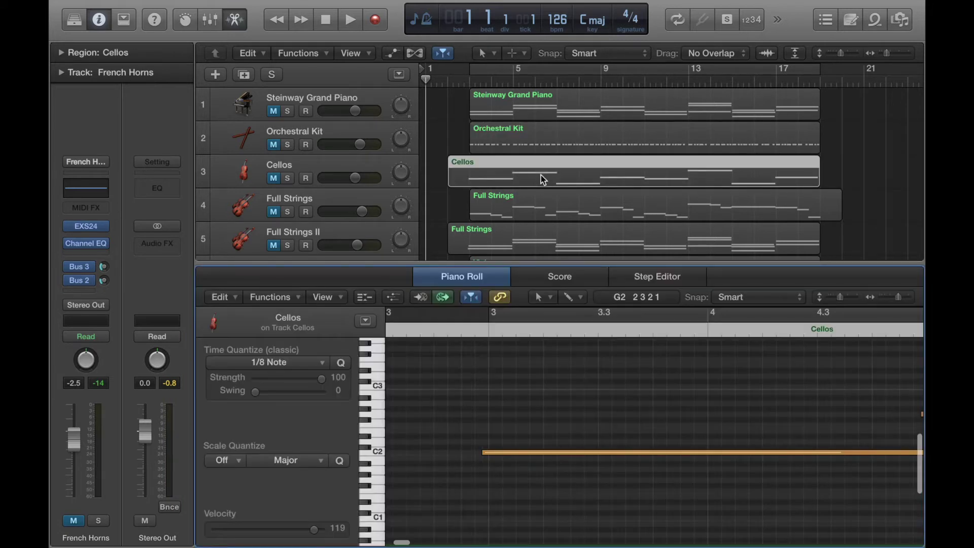
click(506, 451)
key(e)
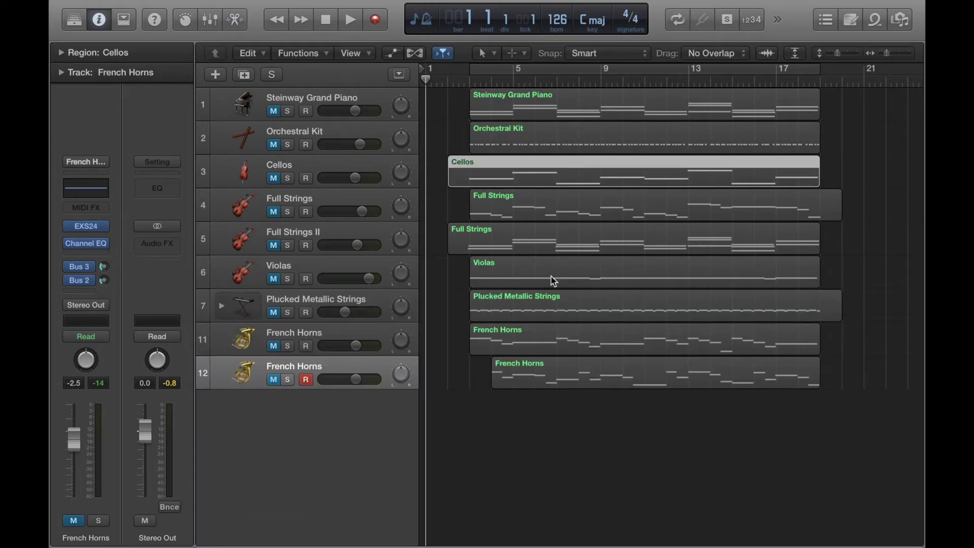
Quantize the opening note of the Full Strings region on track 4 to 1/8 note
click(508, 218)
key(e)
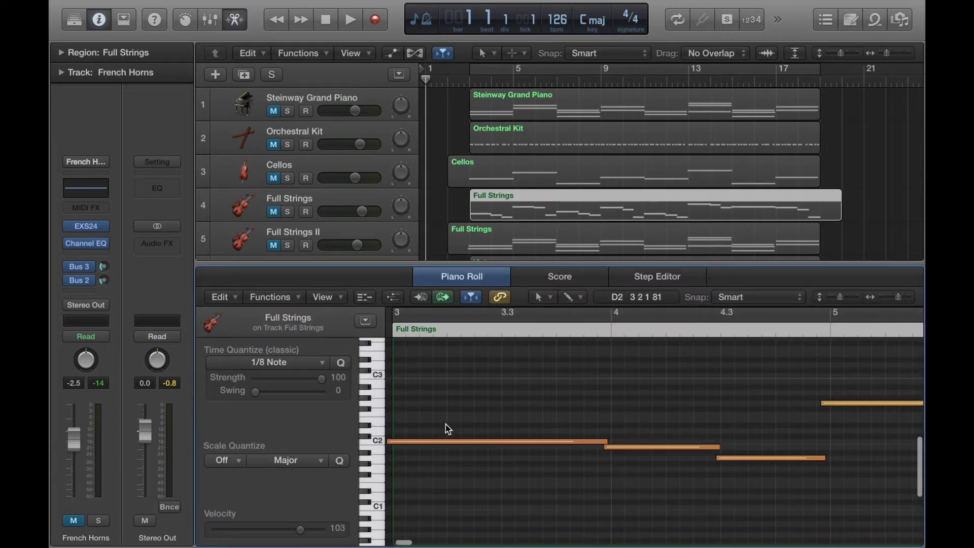
click(446, 441)
key(q)
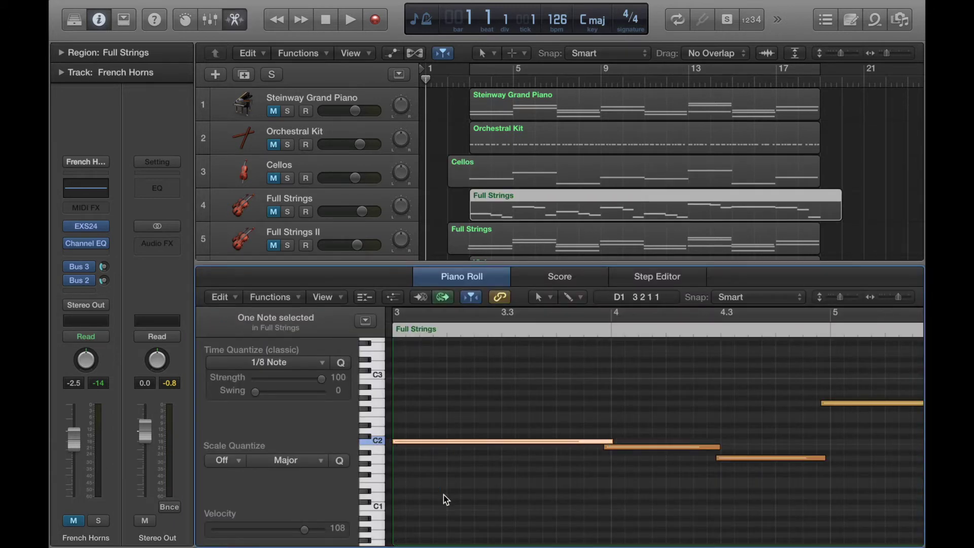
key(e)
Quantize the opening chord notes of the region on the Full Strings II track
click(490, 237)
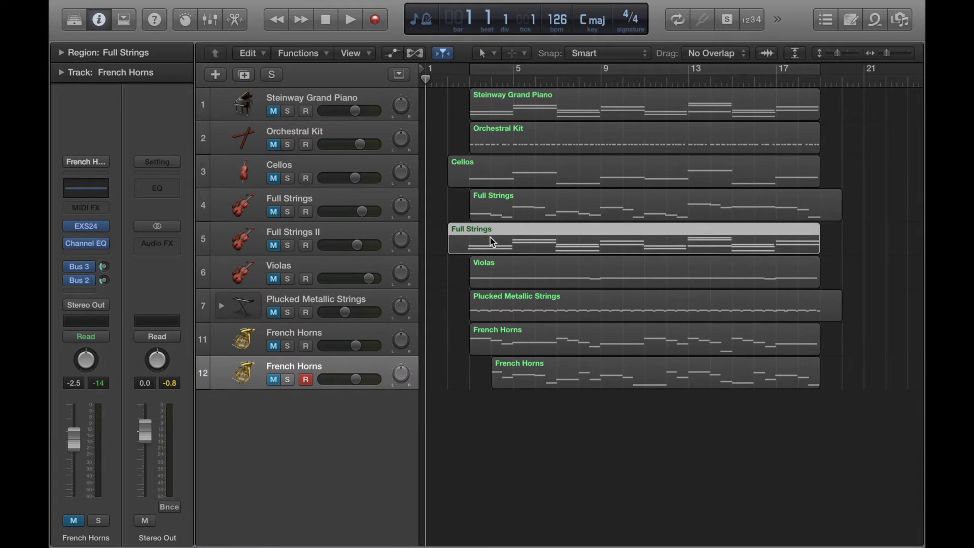
key(e)
drag(454, 417, 464, 529)
key(e)
Quantize the notes that open the Violas region at bar 3
click(489, 273)
key(e)
drag(463, 384, 411, 496)
key(e)
Quantize the opening note of the Plucked Metallic Strings region at bar 3
click(509, 313)
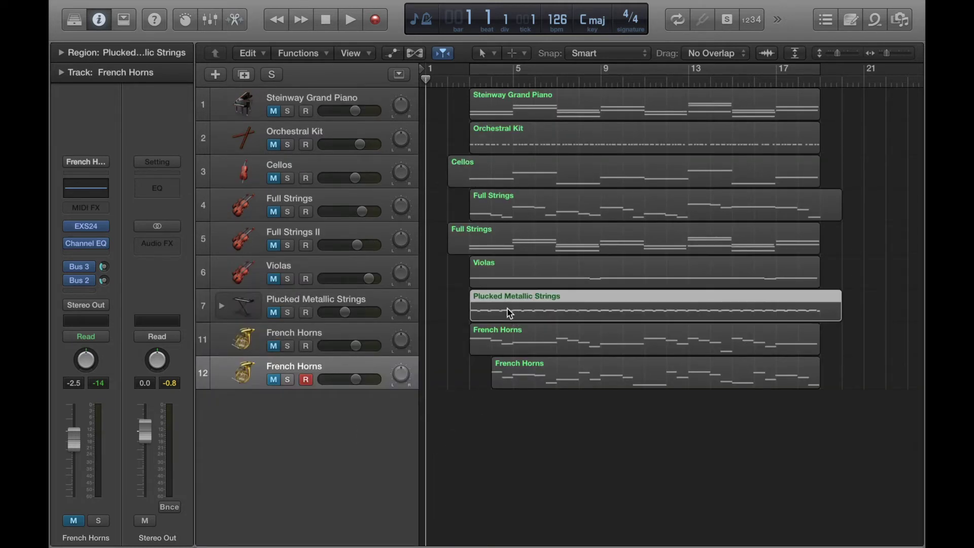
key(e)
drag(418, 404, 400, 464)
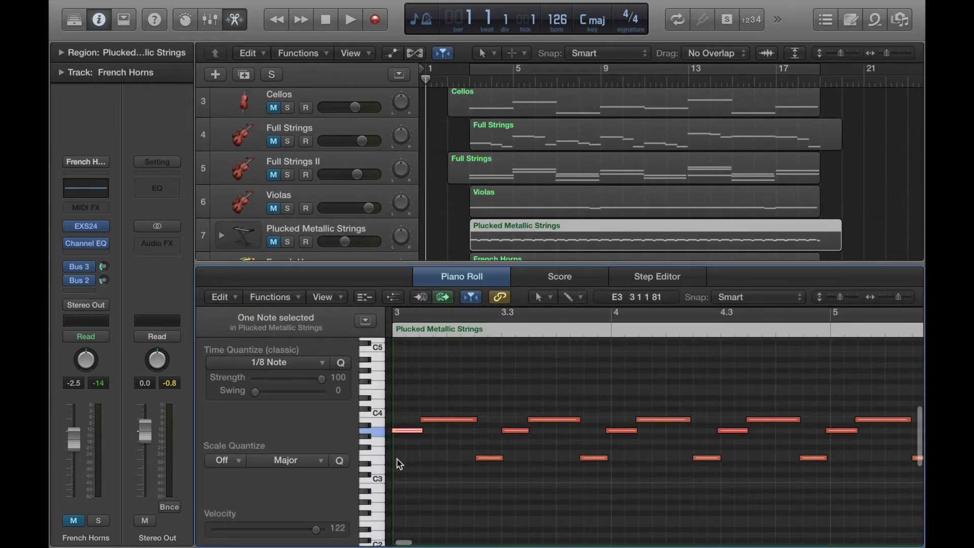
key(e)
Quantize the opening note of the French Horns region on track 11 so it starts on bar 3
click(494, 348)
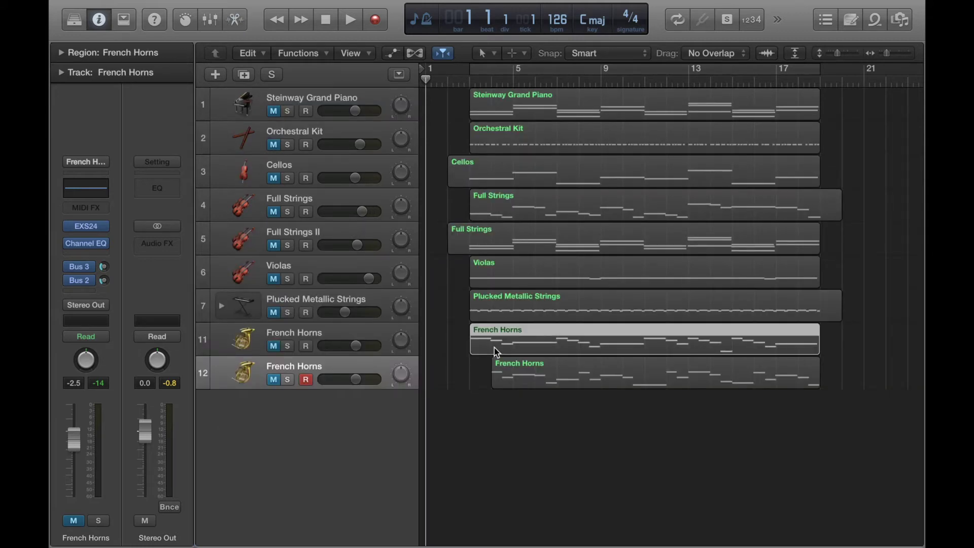
key(e)
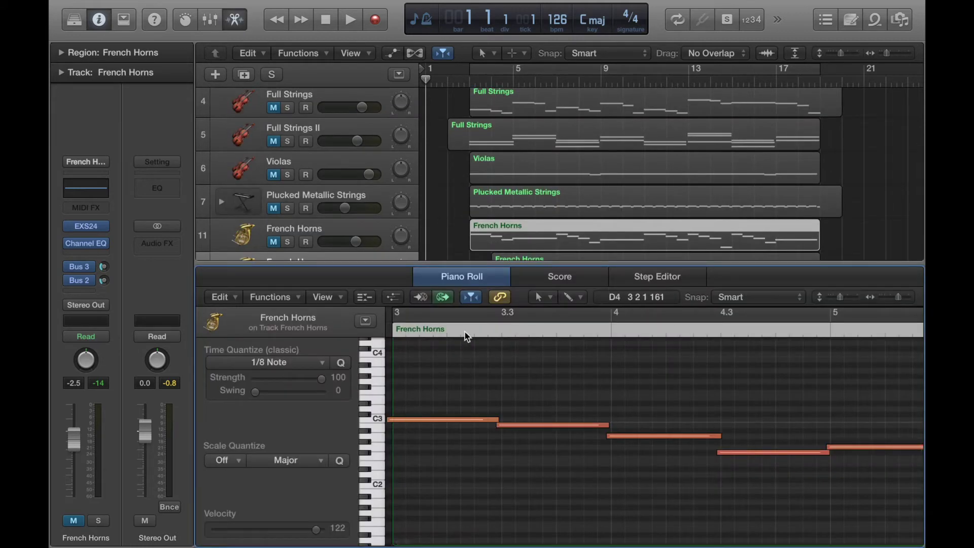
drag(434, 382, 414, 486)
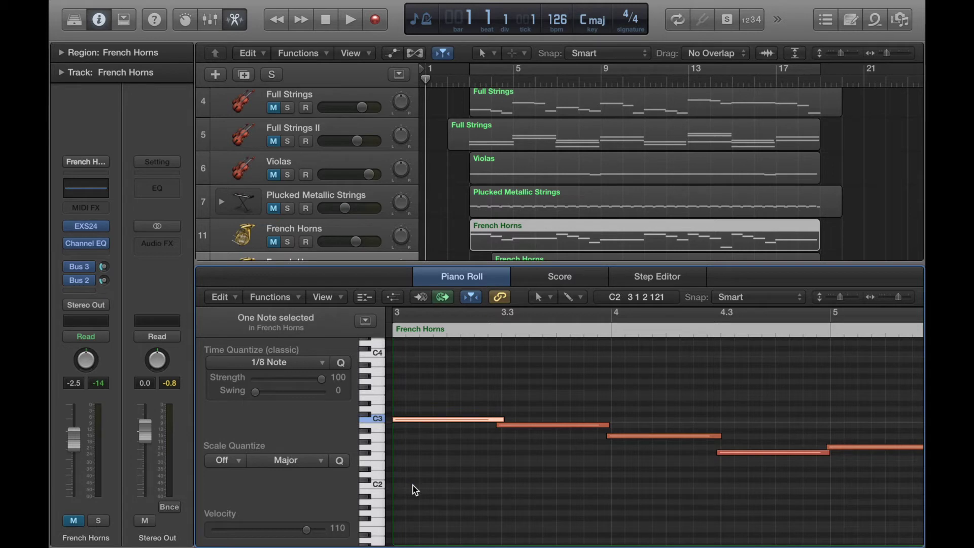
key(e)
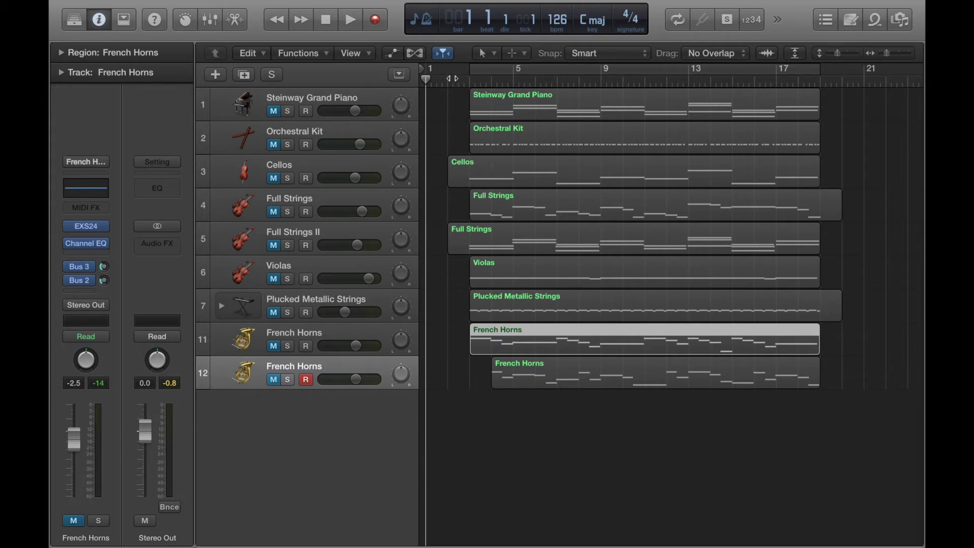
Set up an active cycle range from bar 3 to bar 19
drag(448, 74, 569, 81)
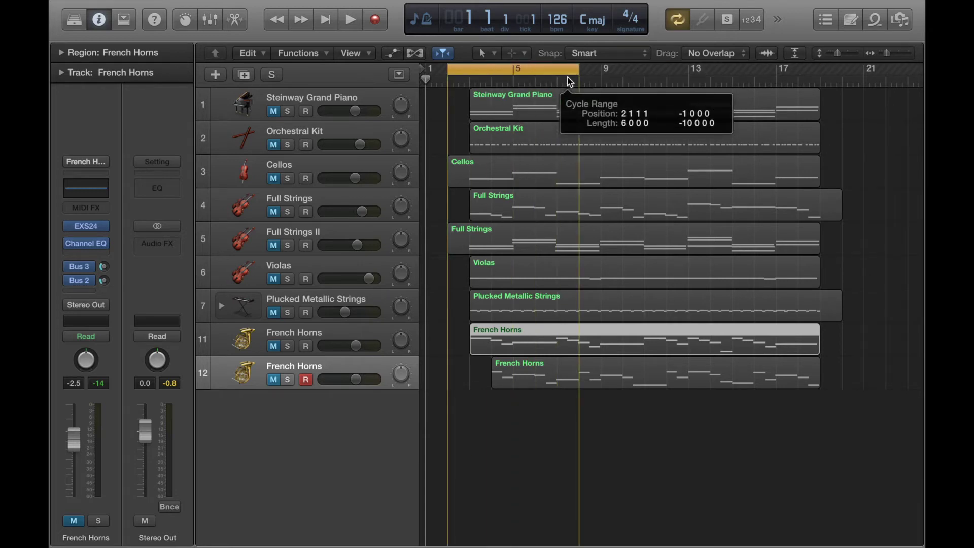
drag(589, 81, 644, 81)
drag(535, 70, 554, 71)
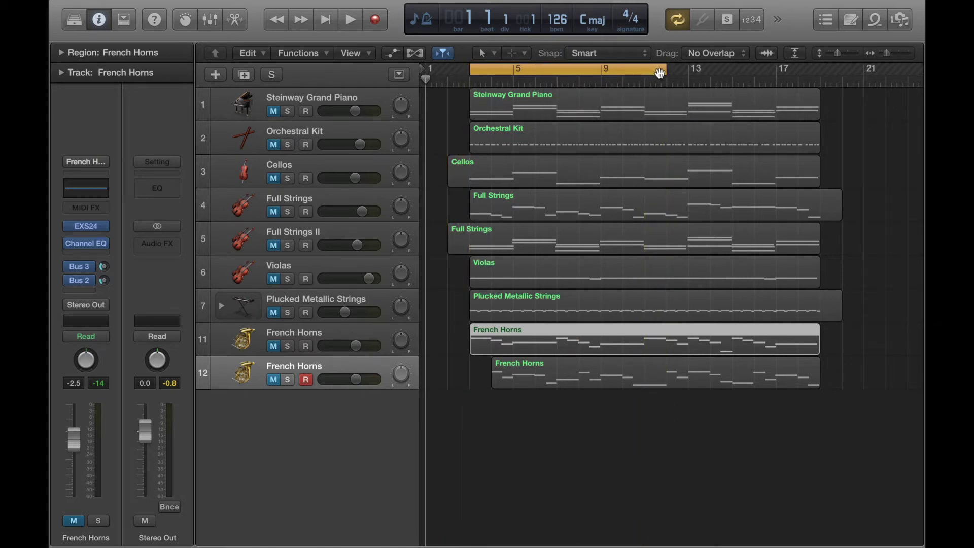
drag(663, 75, 813, 111)
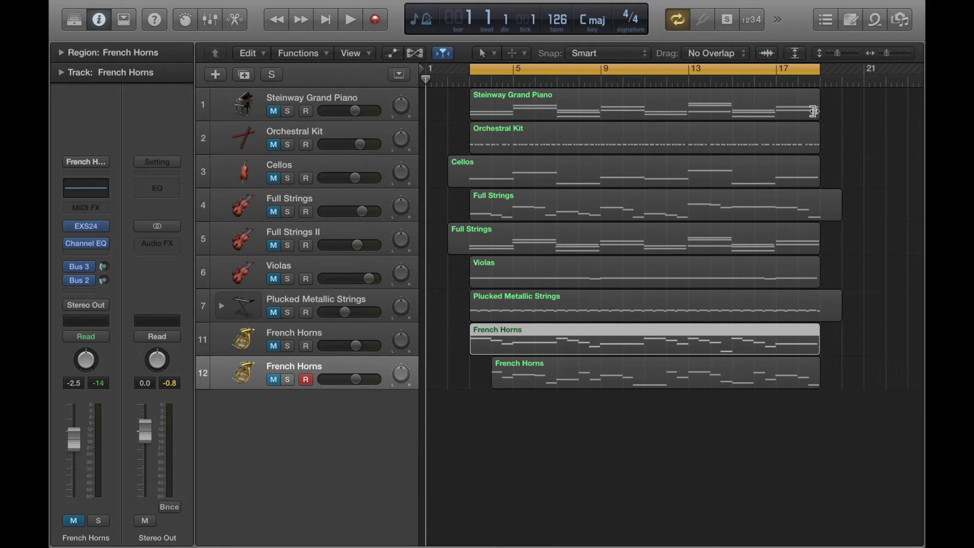
Unmute the Steinway Grand Piano track and briefly play the start of the cycle range
click(274, 111)
key(space)
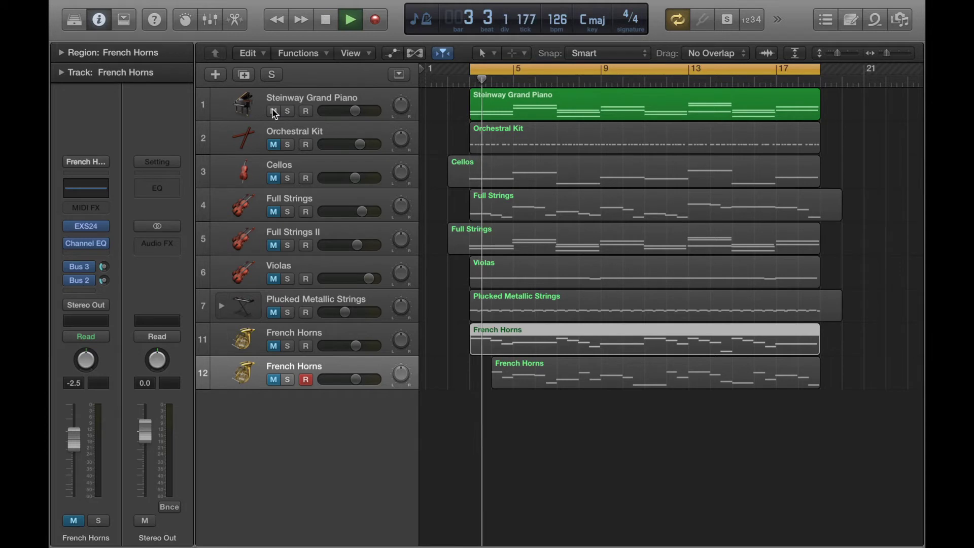
key(space)
Quantize the two opening Steinway Grand Piano notes to 1/8 note and play the cycle to check the piano
click(541, 112)
double_click(541, 111)
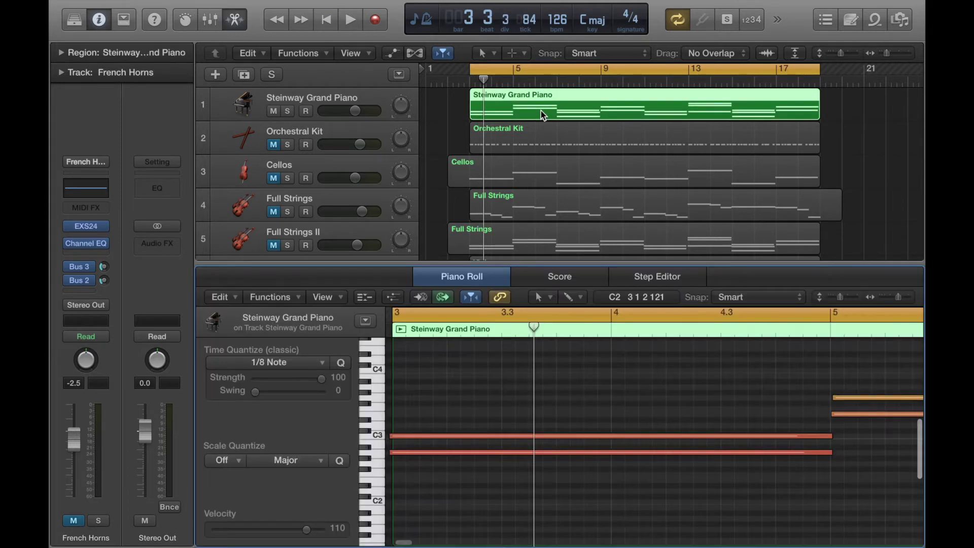
drag(433, 379, 454, 515)
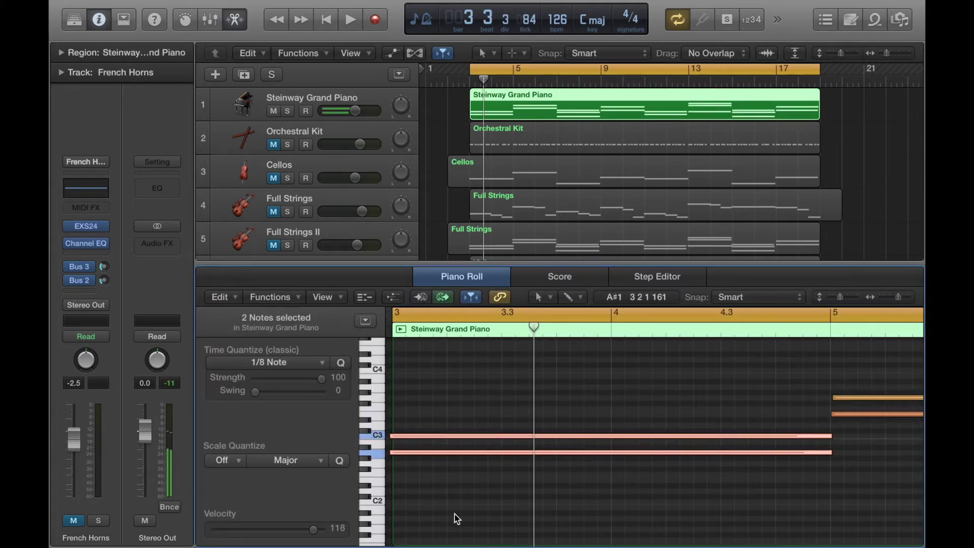
key(e)
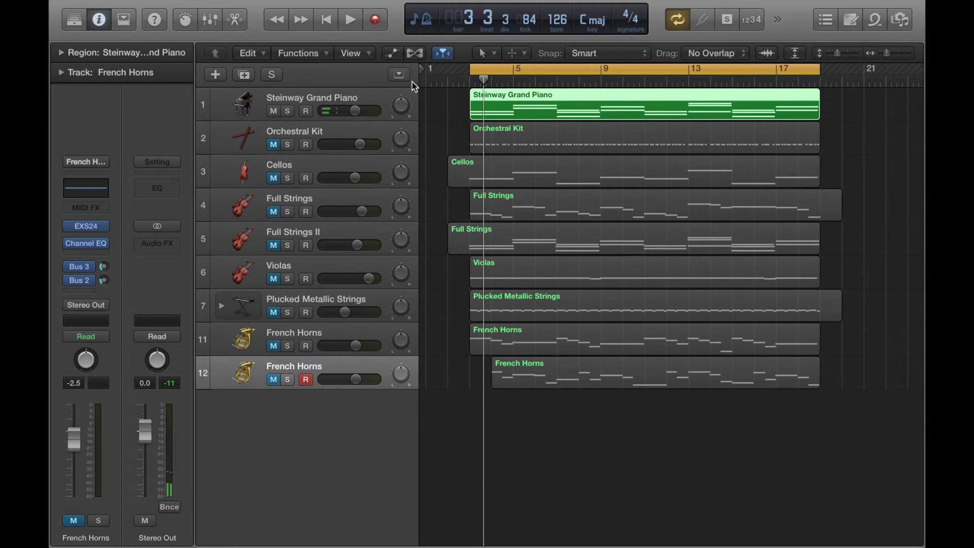
key(space)
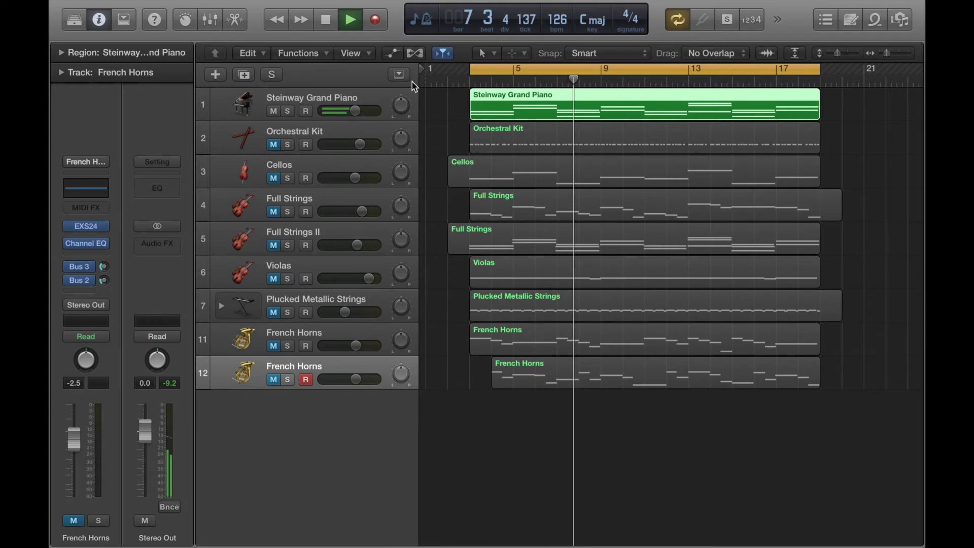
key(space)
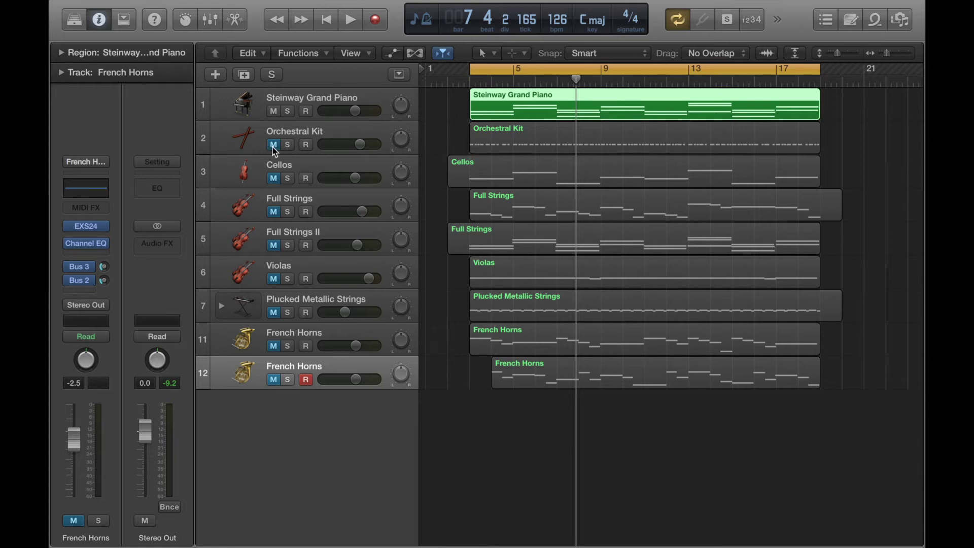
Play the cycle and bring in the Orchestral Kit, Cellos and Full Strings one by one, lowering the Orchestral Kit volume slightly
key(space)
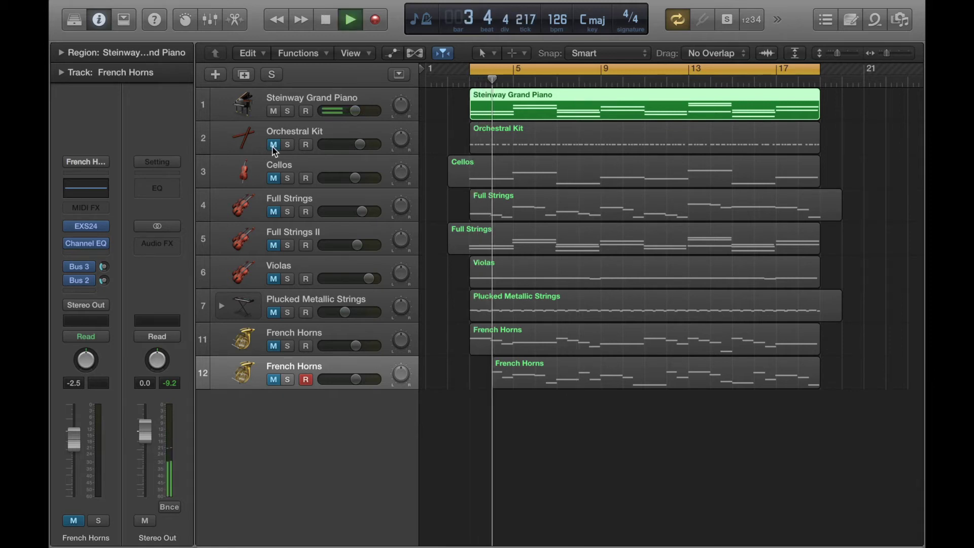
click(274, 146)
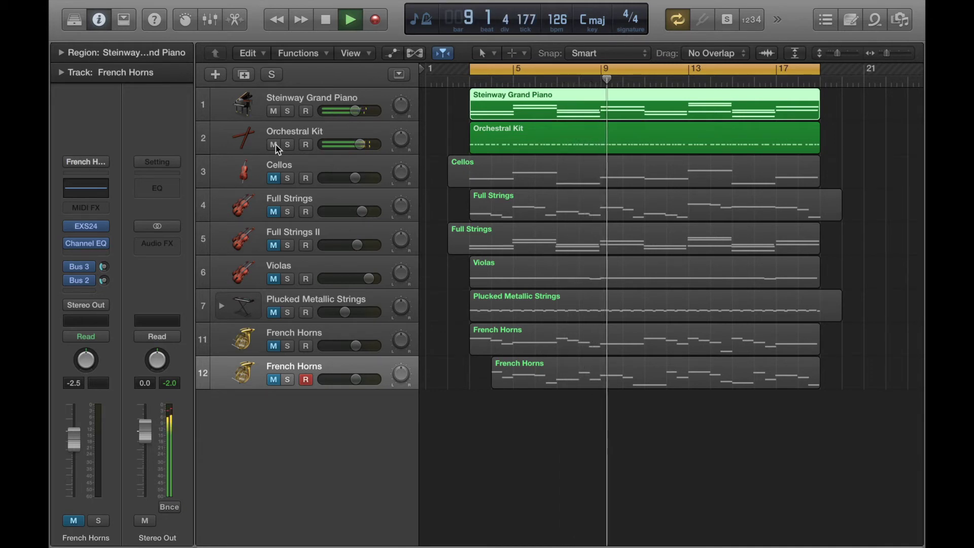
click(274, 178)
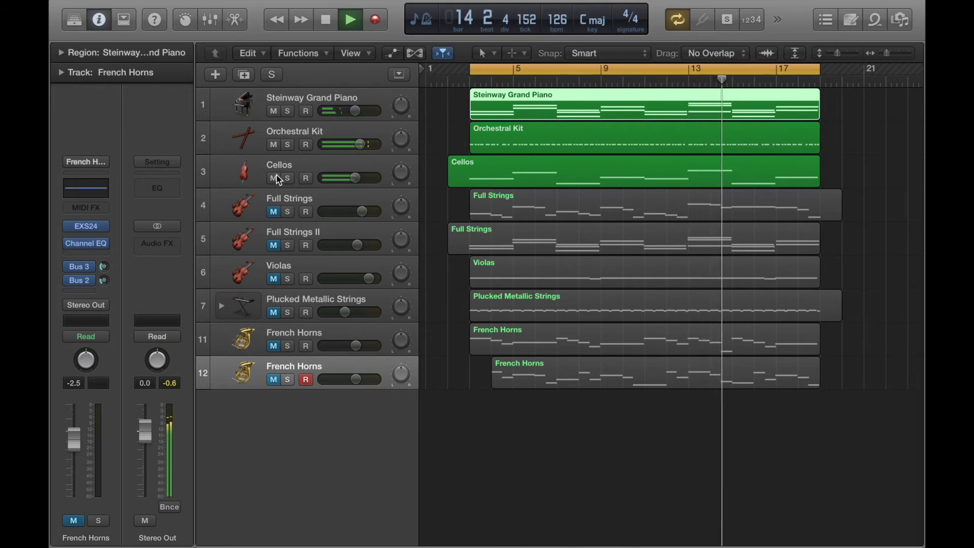
click(273, 211)
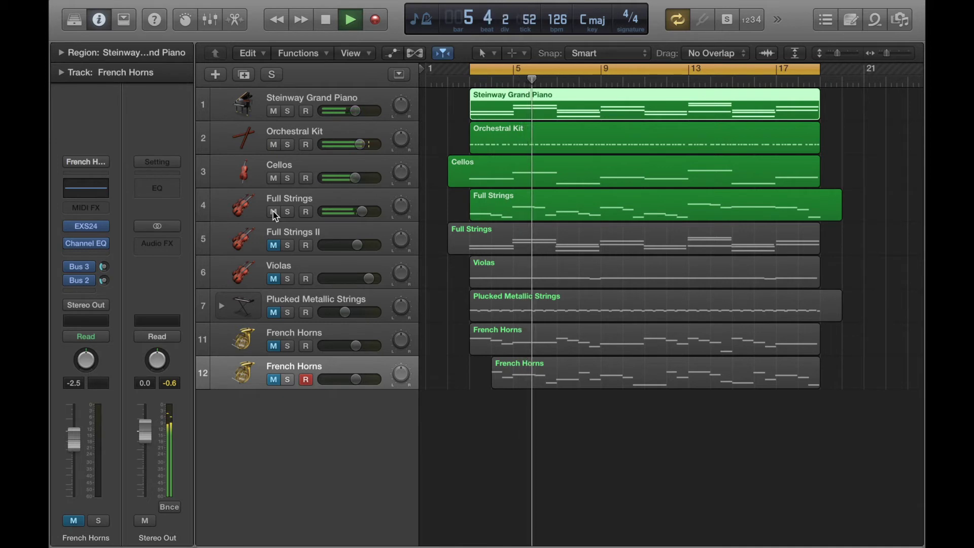
drag(355, 177, 354, 179)
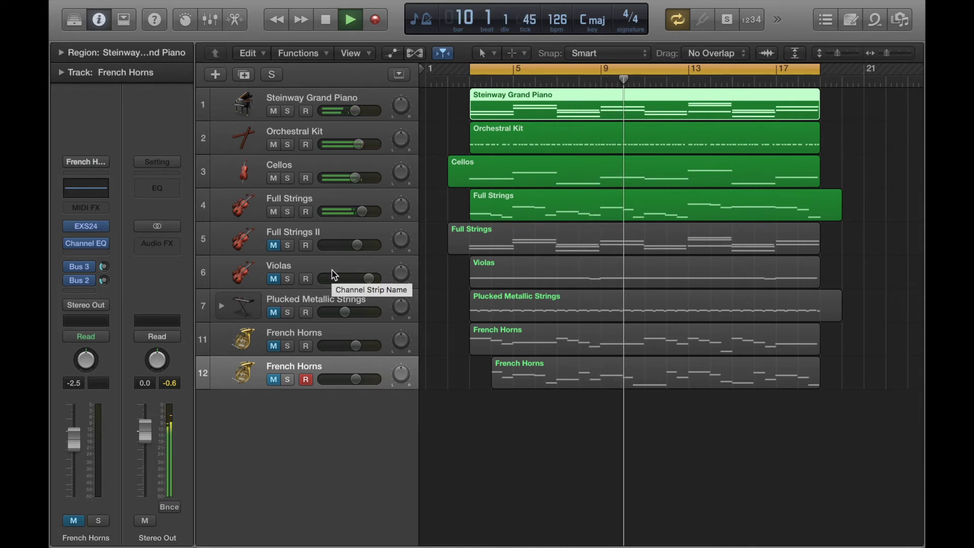
Unmute Full Strings II and Violas one after the other during playback and lower the Violas volume slightly
click(273, 245)
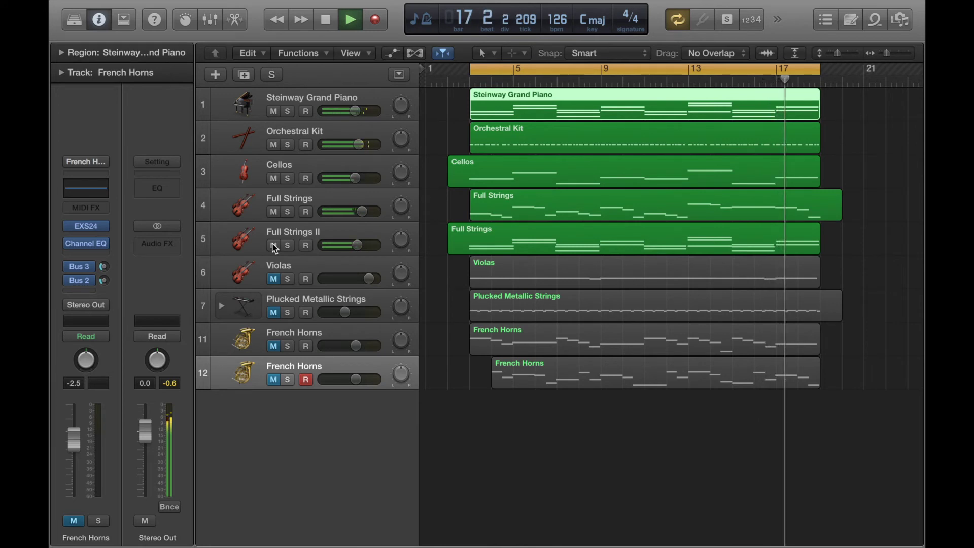
click(274, 280)
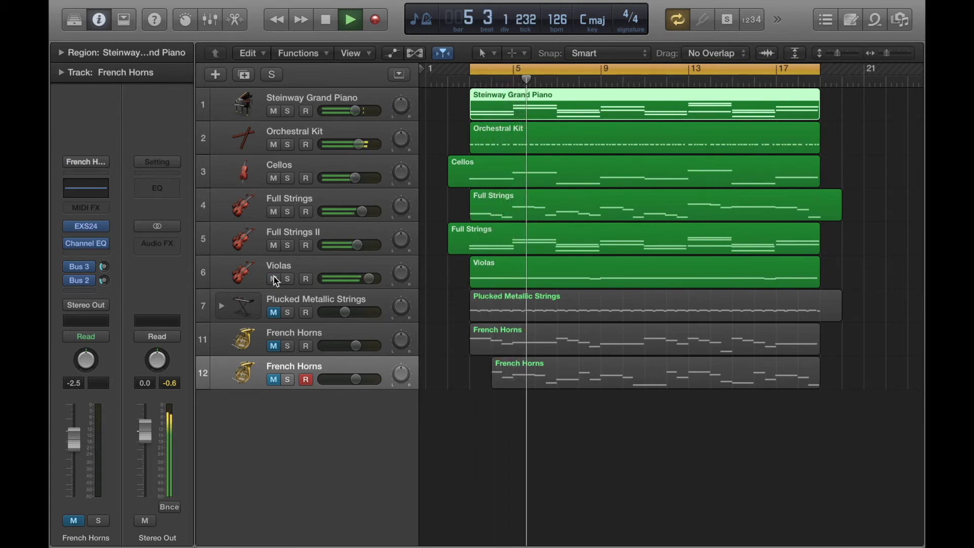
drag(370, 287, 365, 285)
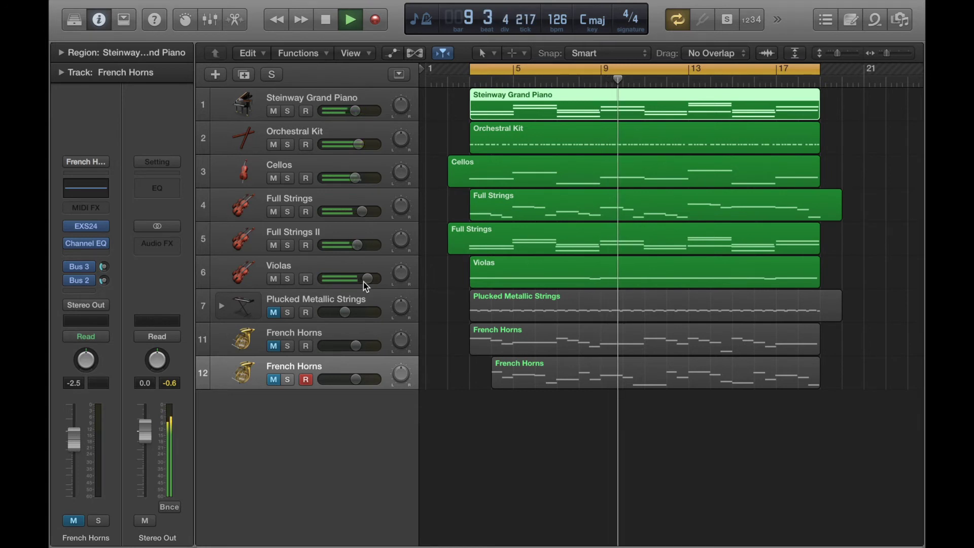
Bring in the Plucked Metallic Strings track and raise its volume slightly to about -7.4 dB
click(274, 312)
drag(349, 316, 350, 311)
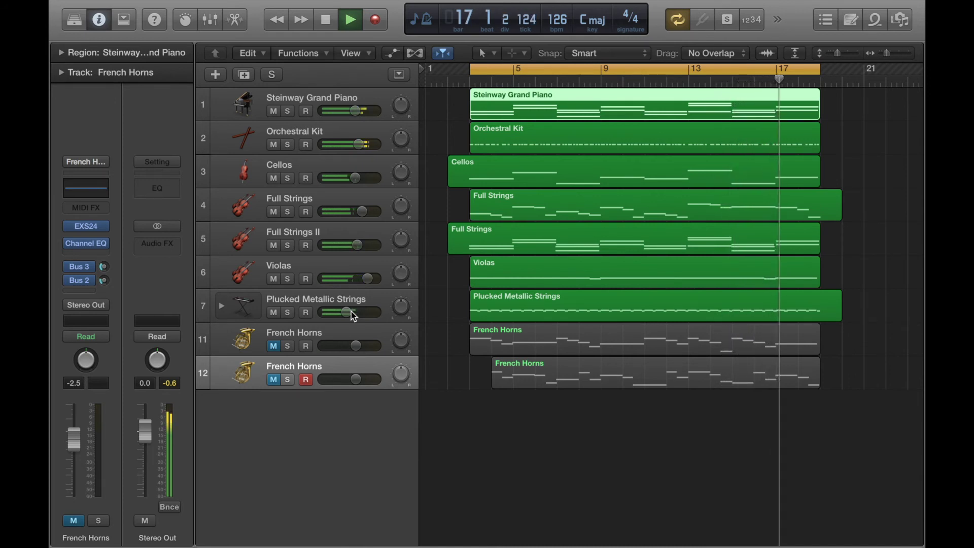
click(353, 315)
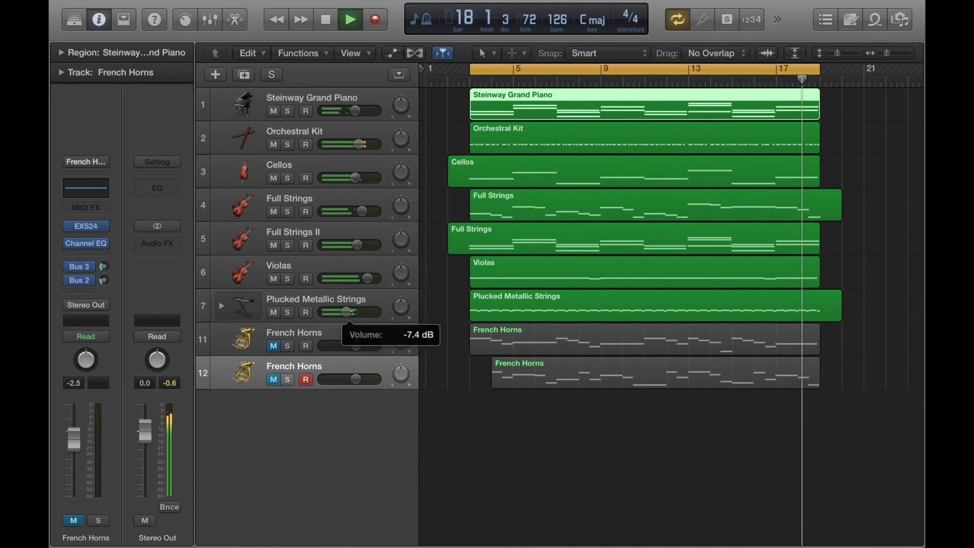
Unmute the French Horns on track 11 and raise their volume in small increments to above -0.6 dB
click(274, 346)
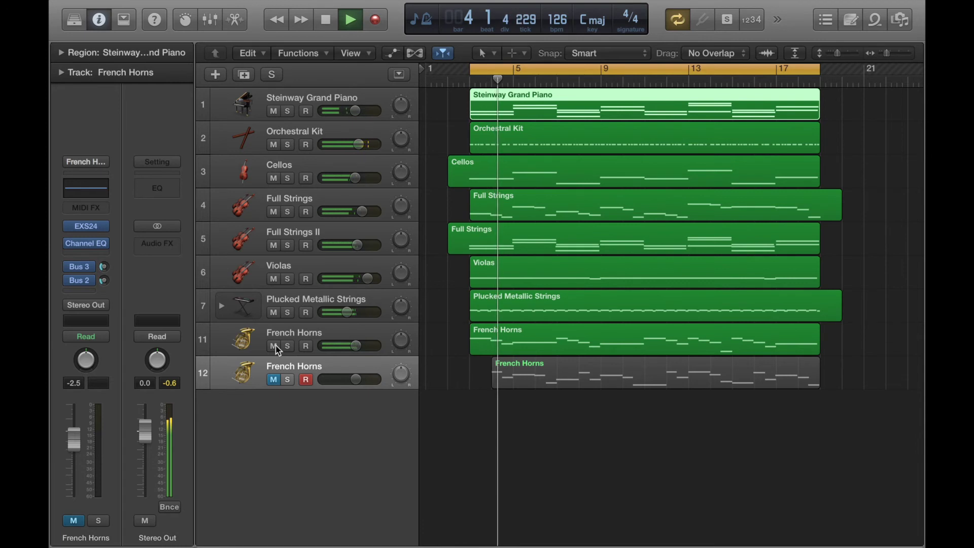
click(354, 345)
mouse_move(355, 345)
mouse_down()
mouse_move(335, 346)
mouse_move(361, 346)
mouse_up()
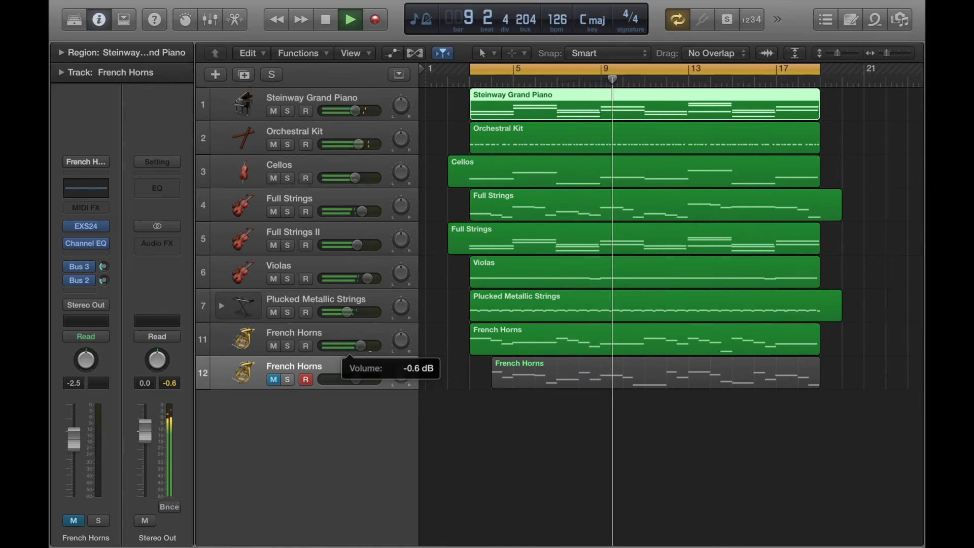
drag(361, 345, 365, 346)
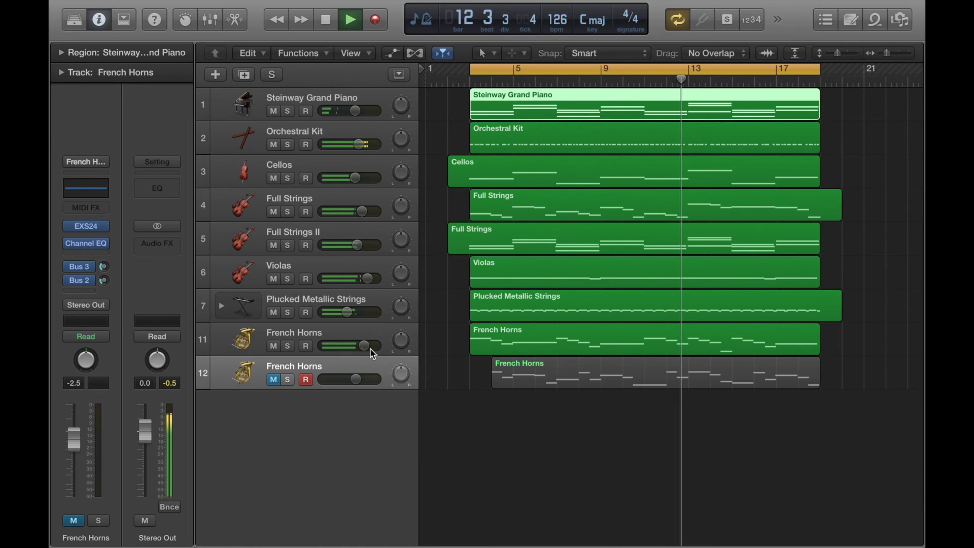
Unmute the French Horns on track 12, raise their volume to 3.2 dB, and lower the Stereo Out level to -1.2 dB
click(274, 380)
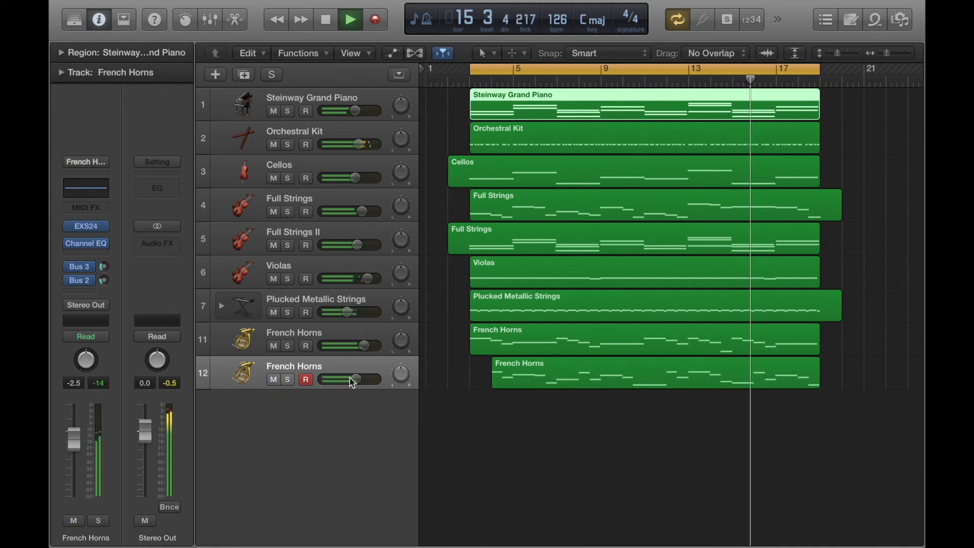
drag(355, 379, 369, 380)
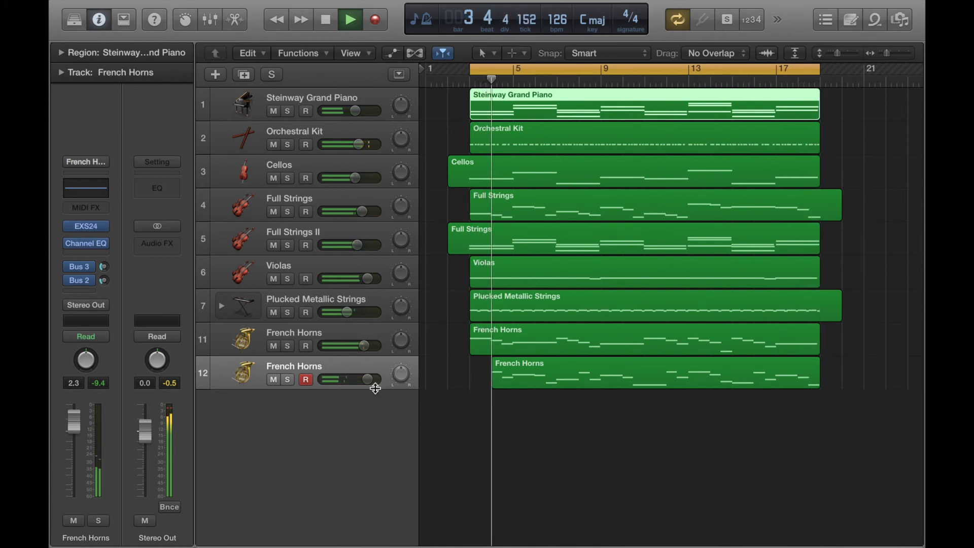
drag(368, 380, 371, 380)
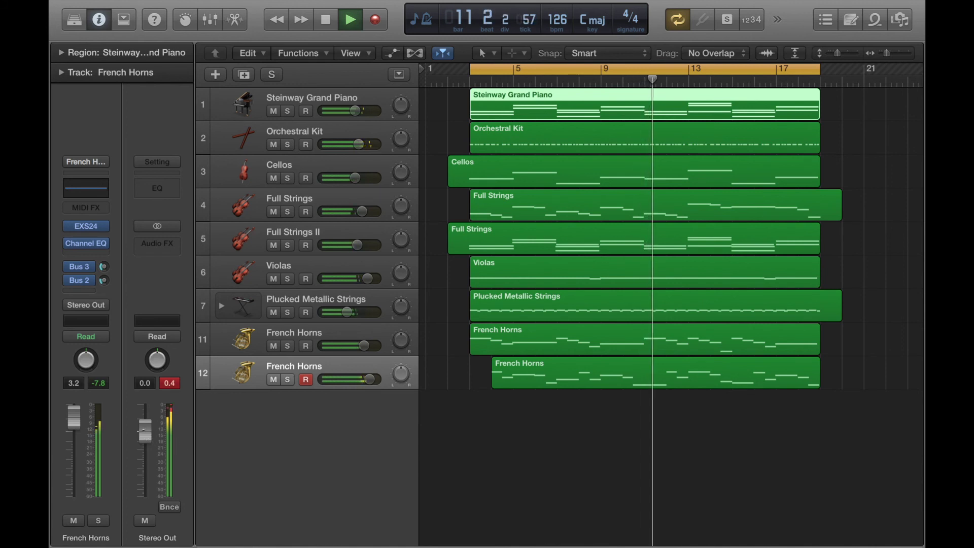
drag(145, 431, 143, 438)
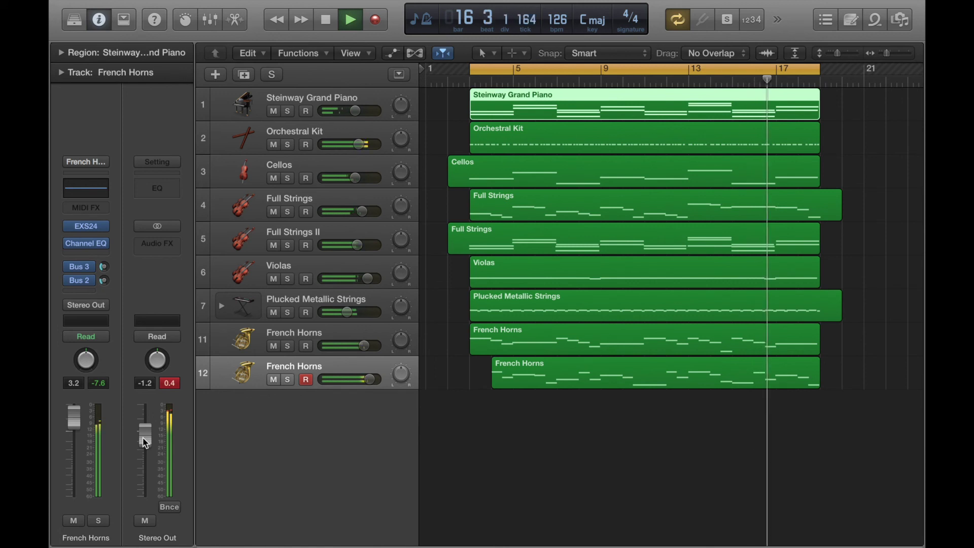
Solo the Steinway Grand Piano track and turn off the cycle range while playback continues
click(288, 112)
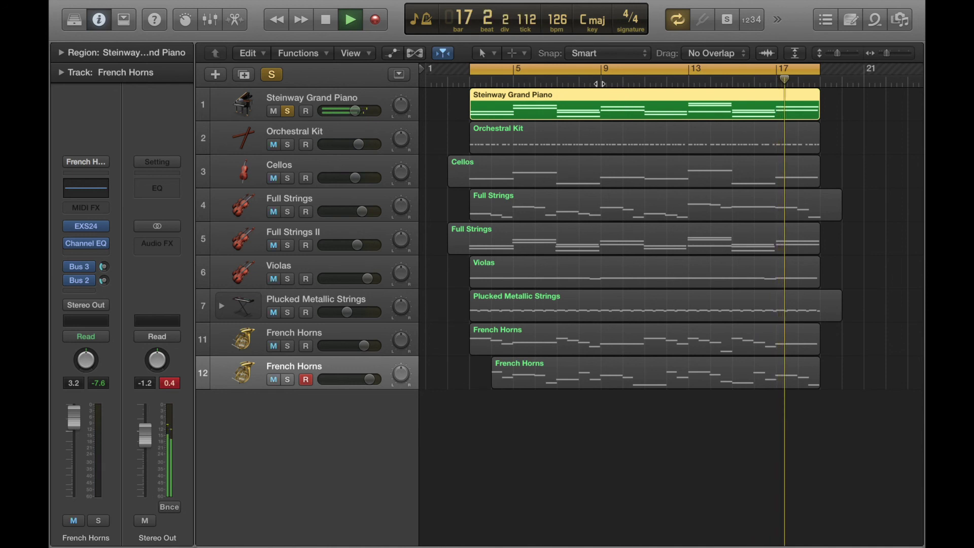
click(576, 71)
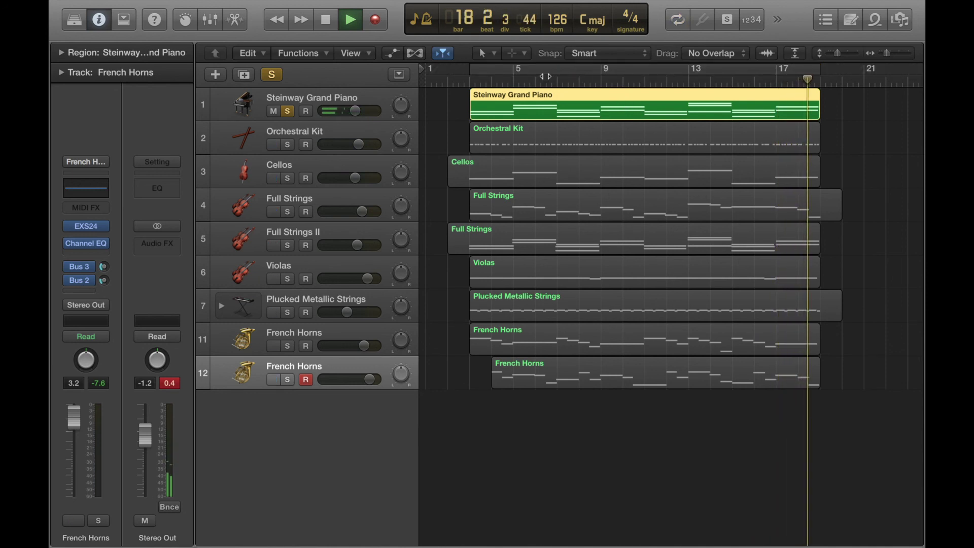